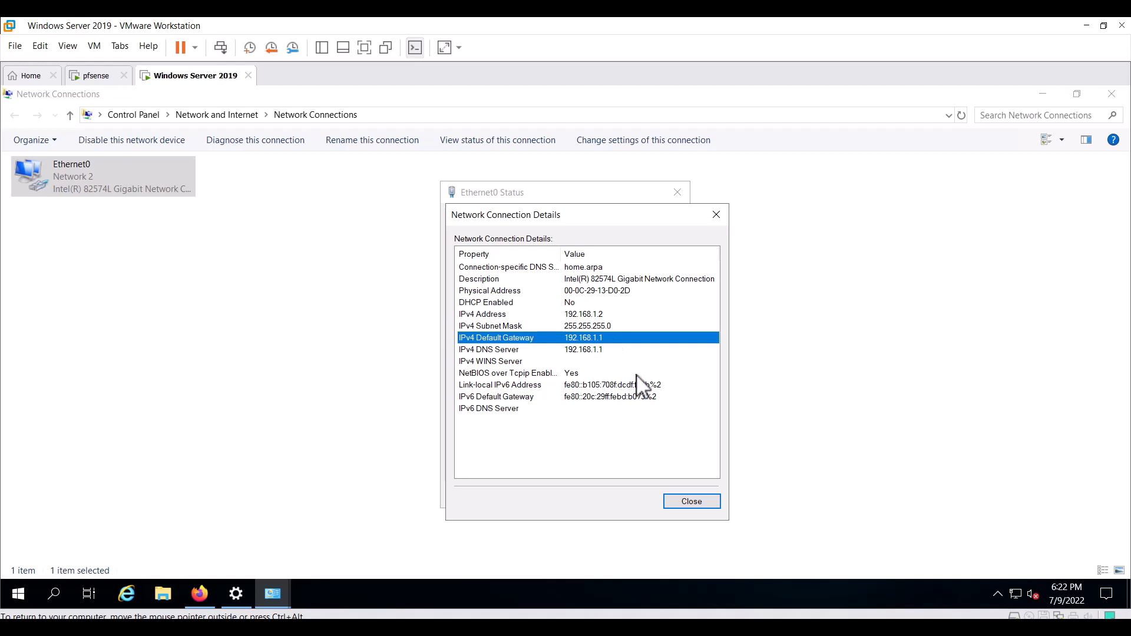
Close the network connection details and load the localhost IIS page in the server's Firefox
click(696, 504)
click(677, 501)
click(213, 587)
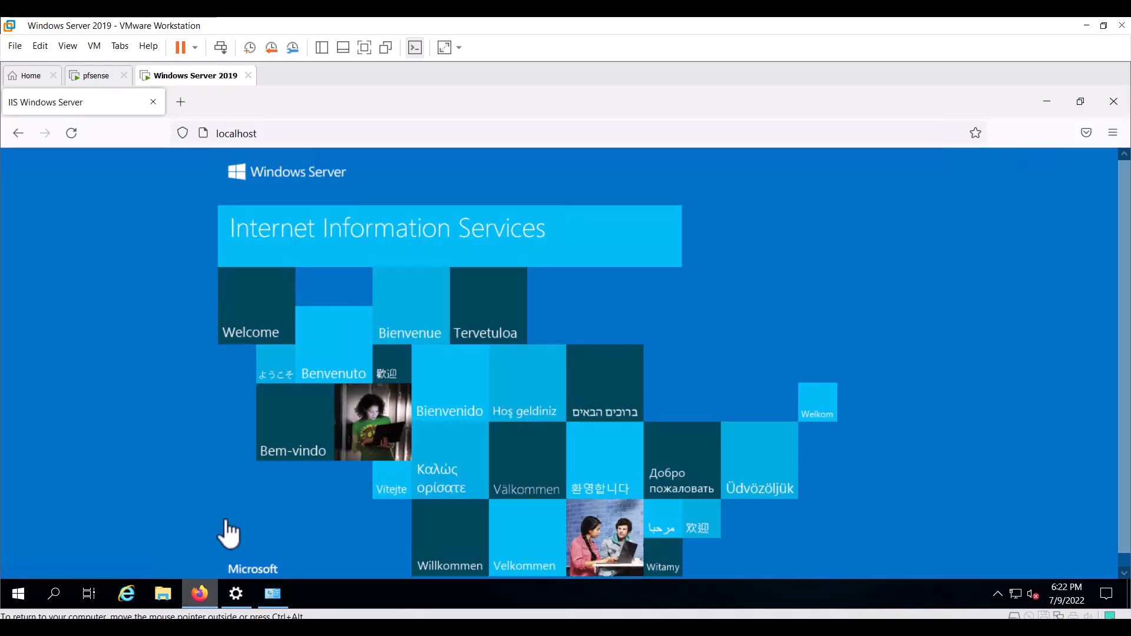
click(331, 136)
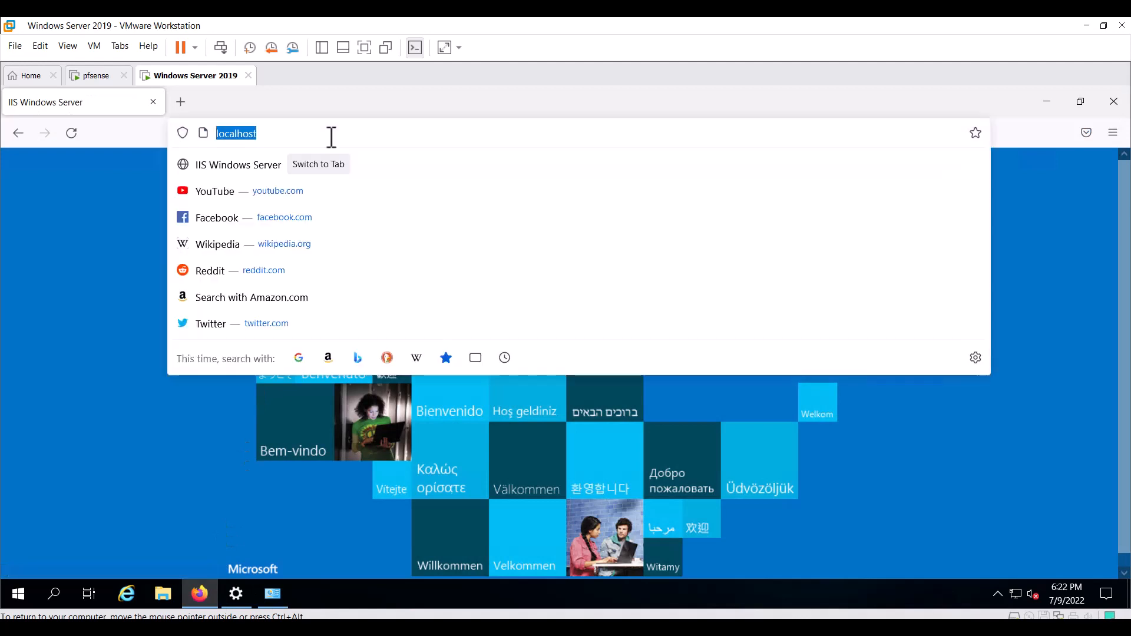
key(Return)
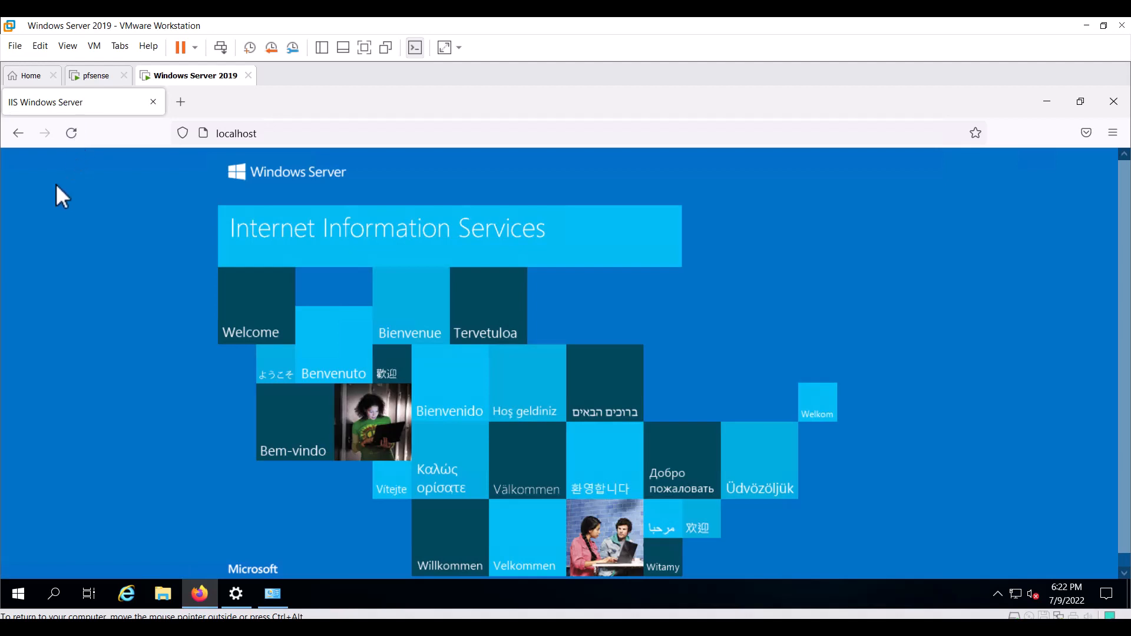
Switch to the pfSense web interface in the host's browser and start a new NAT port forward rule
mouse_move(671, 18)
click(617, 26)
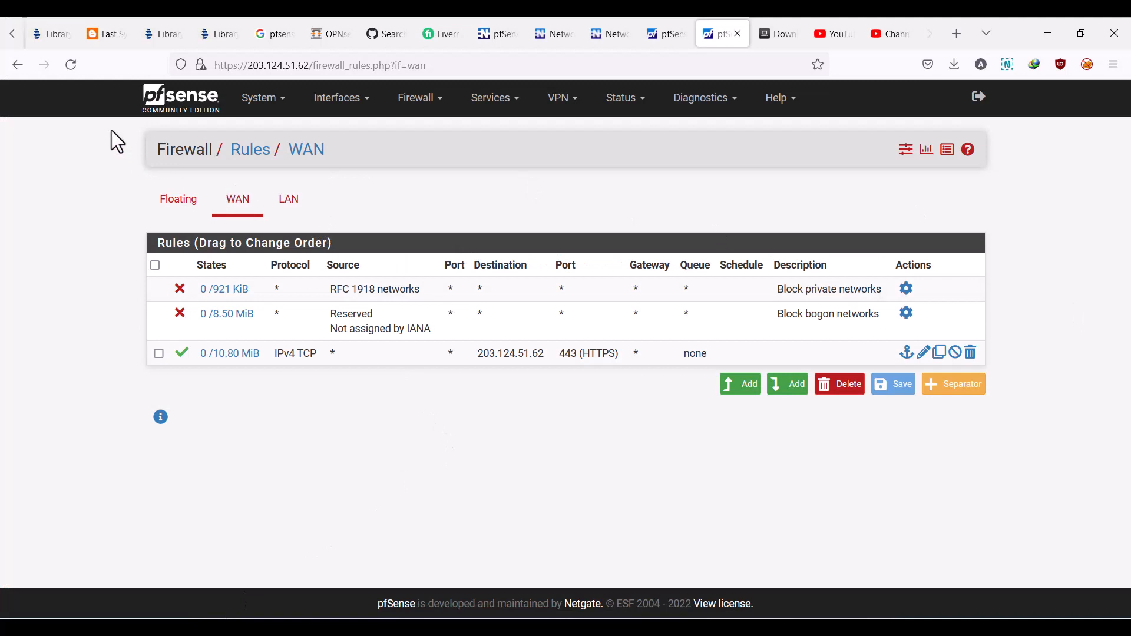
click(167, 112)
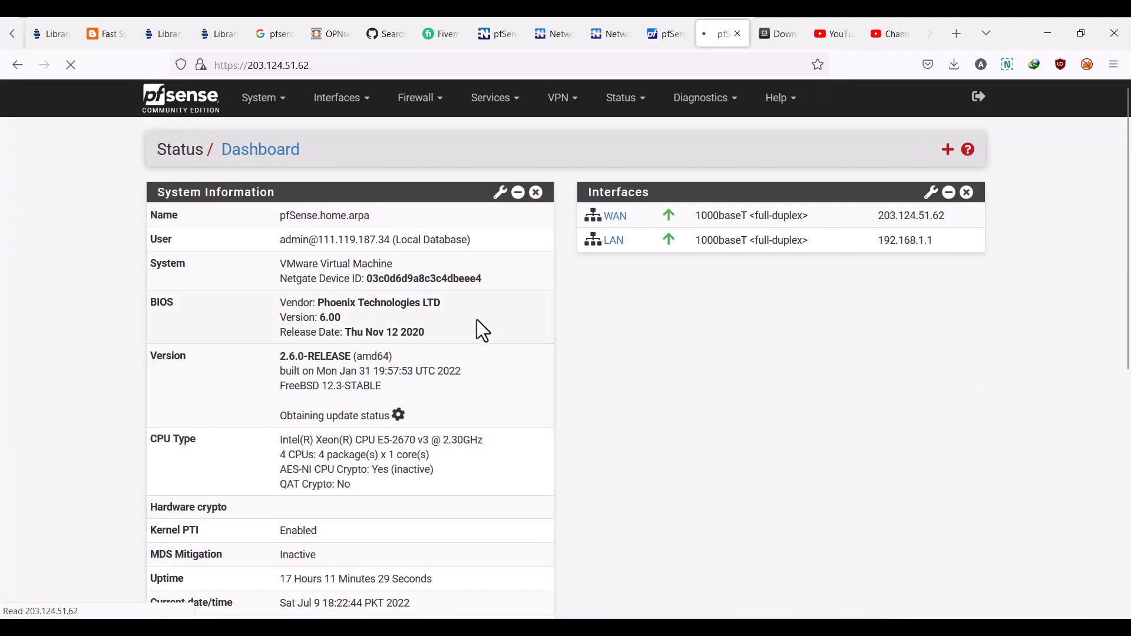
click(440, 95)
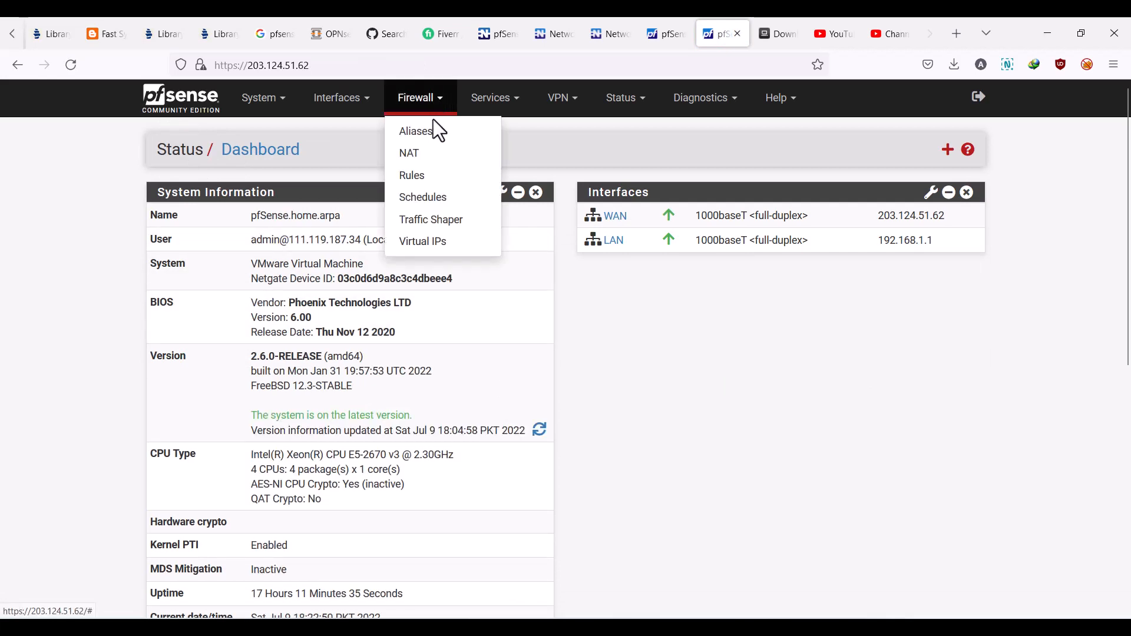
click(431, 153)
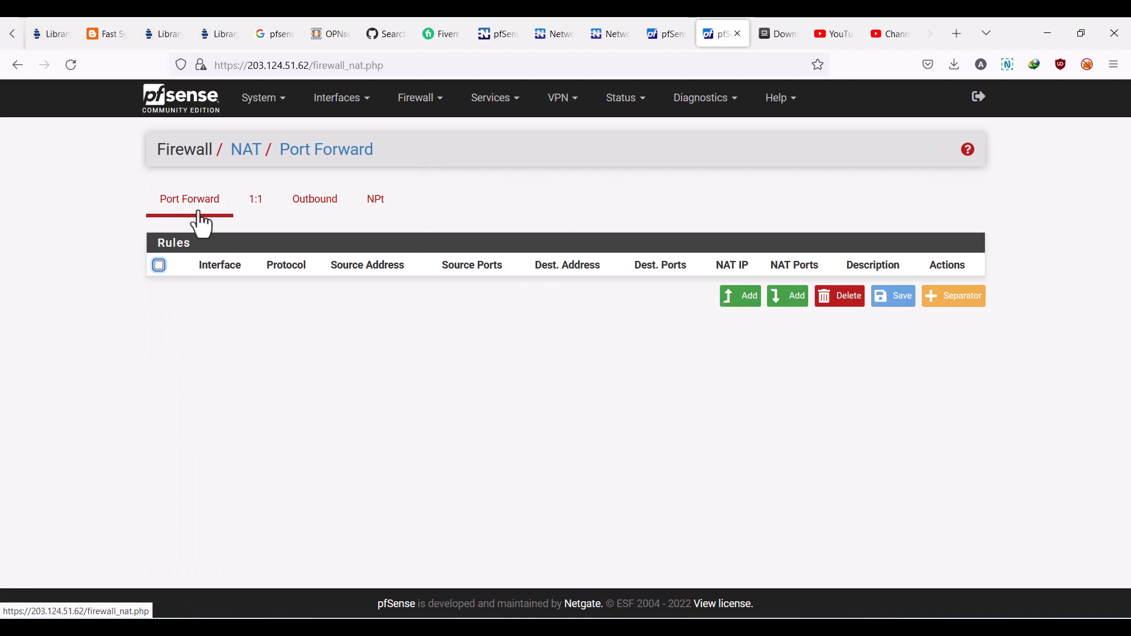
click(752, 307)
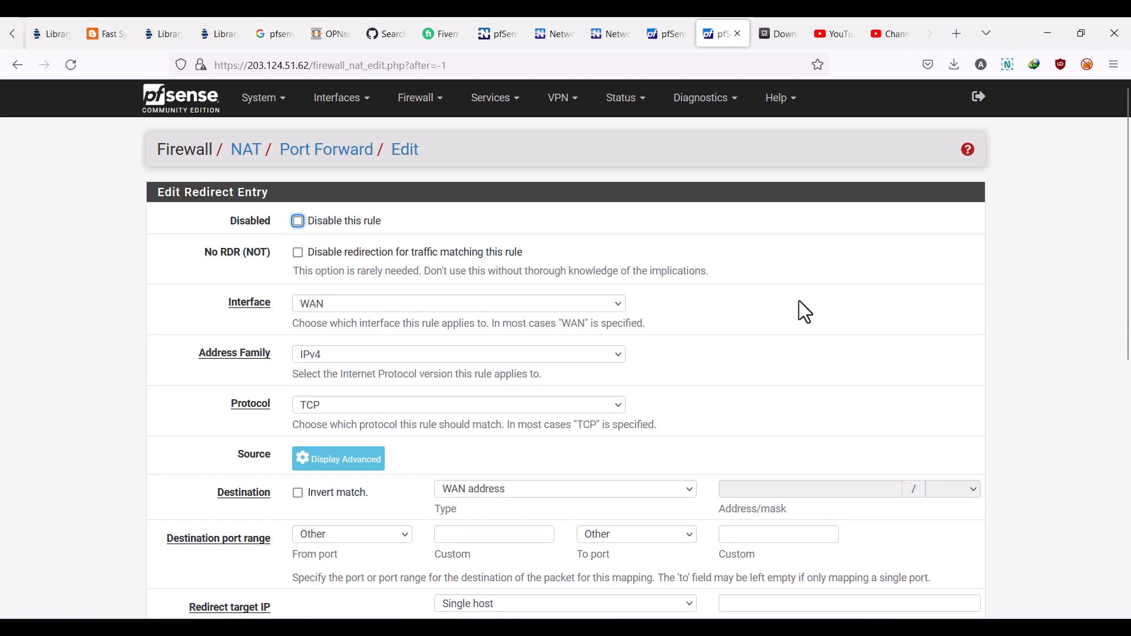
Set the rule's destination to a single host or alias with the address 203.124.51.62
drag(1125, 265, 1124, 330)
click(508, 373)
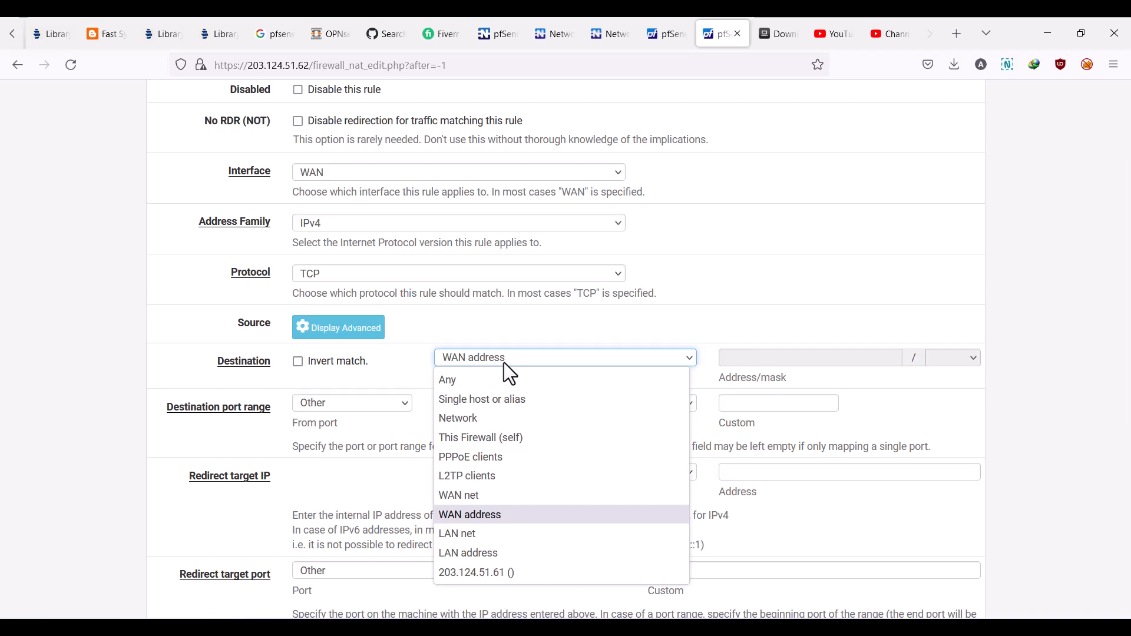
click(500, 401)
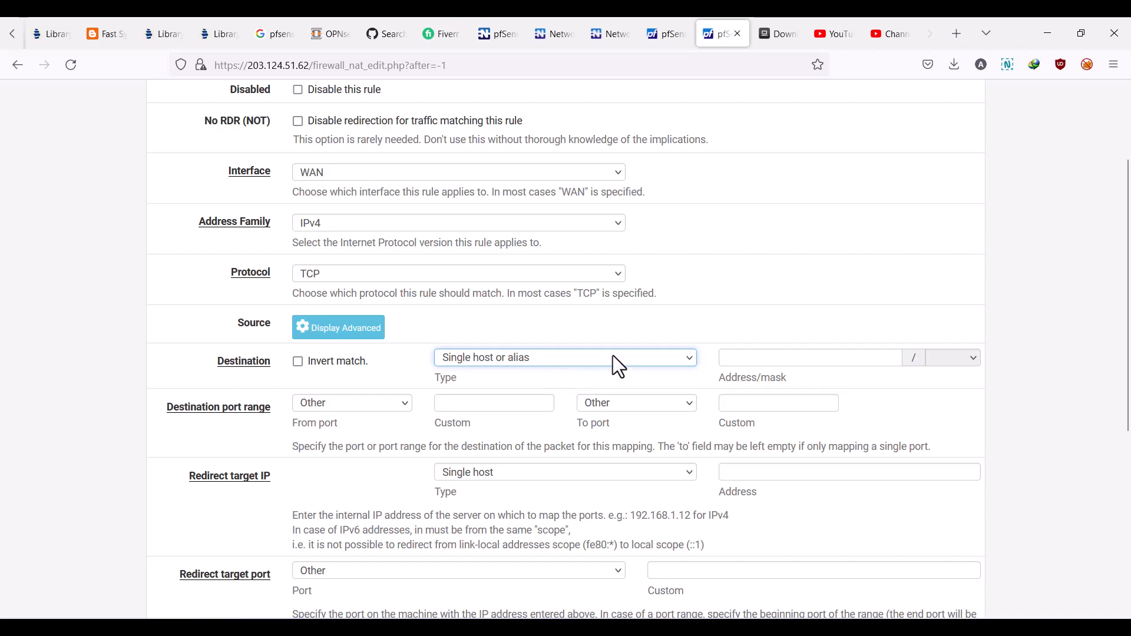
click(596, 358)
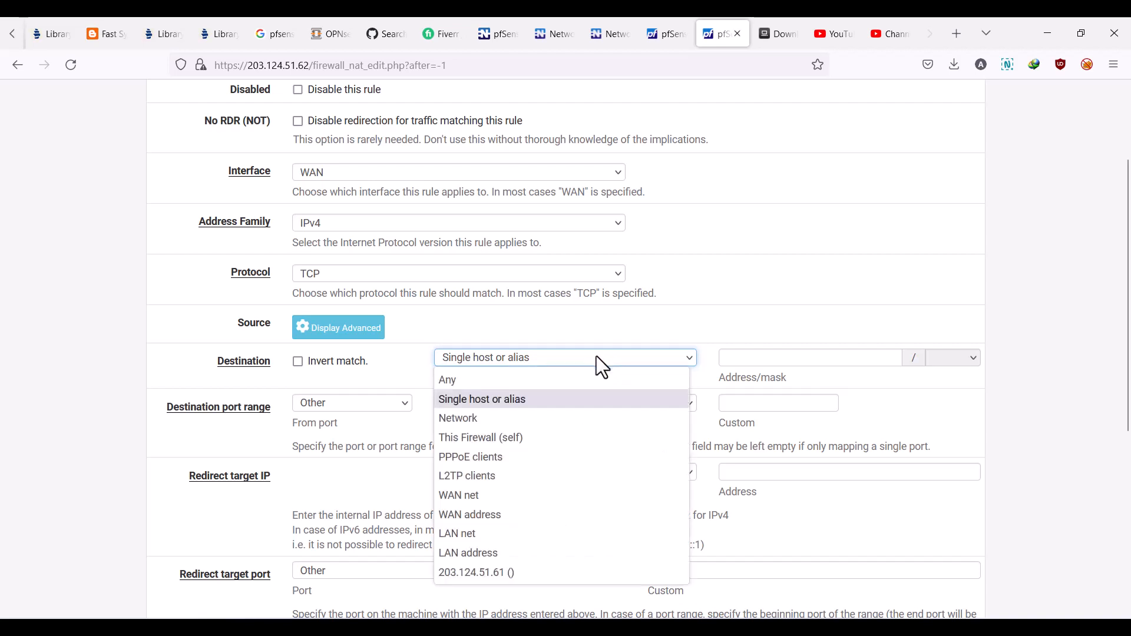
click(597, 357)
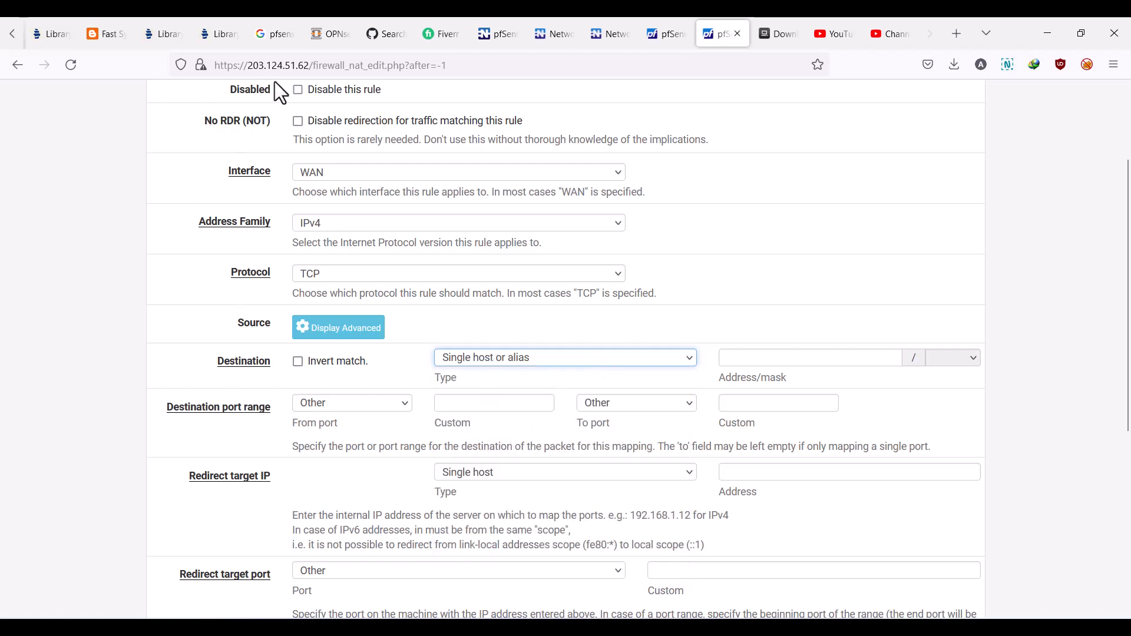
drag(309, 65, 272, 63)
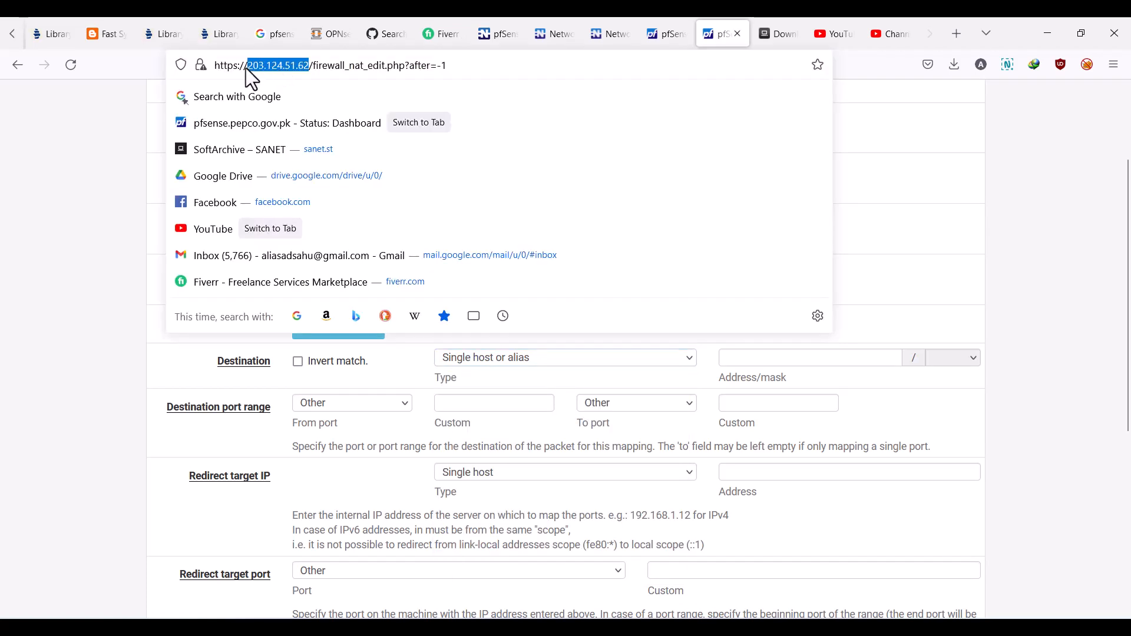
click(744, 358)
text(203.124.51.62)
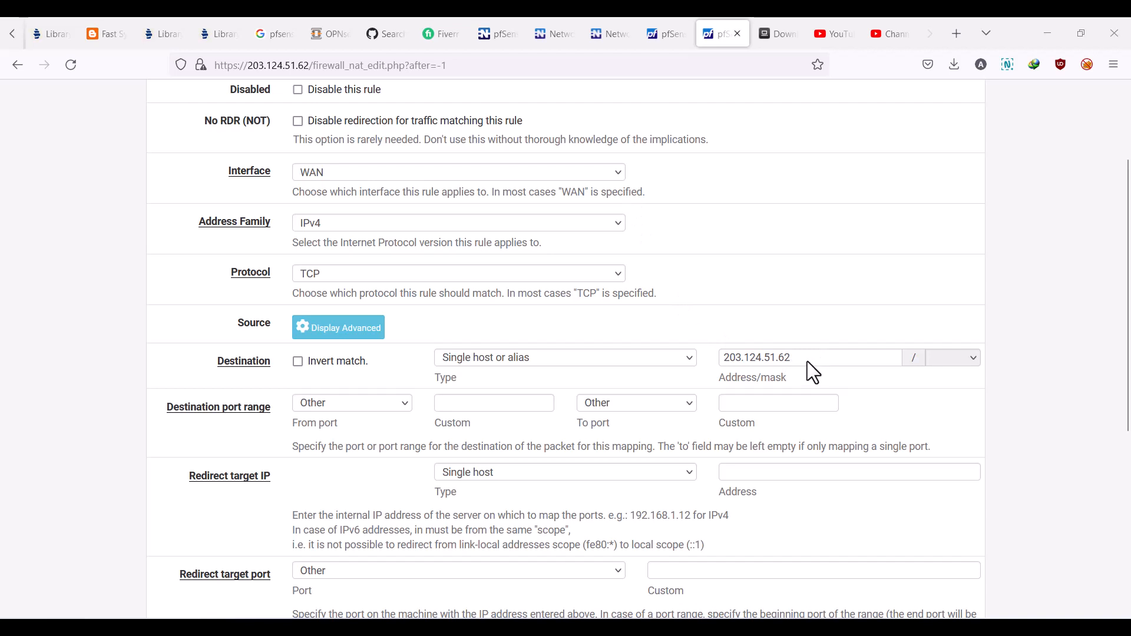
Set the destination port range to custom ports from 8080 to 8080
click(496, 405)
text(8080)
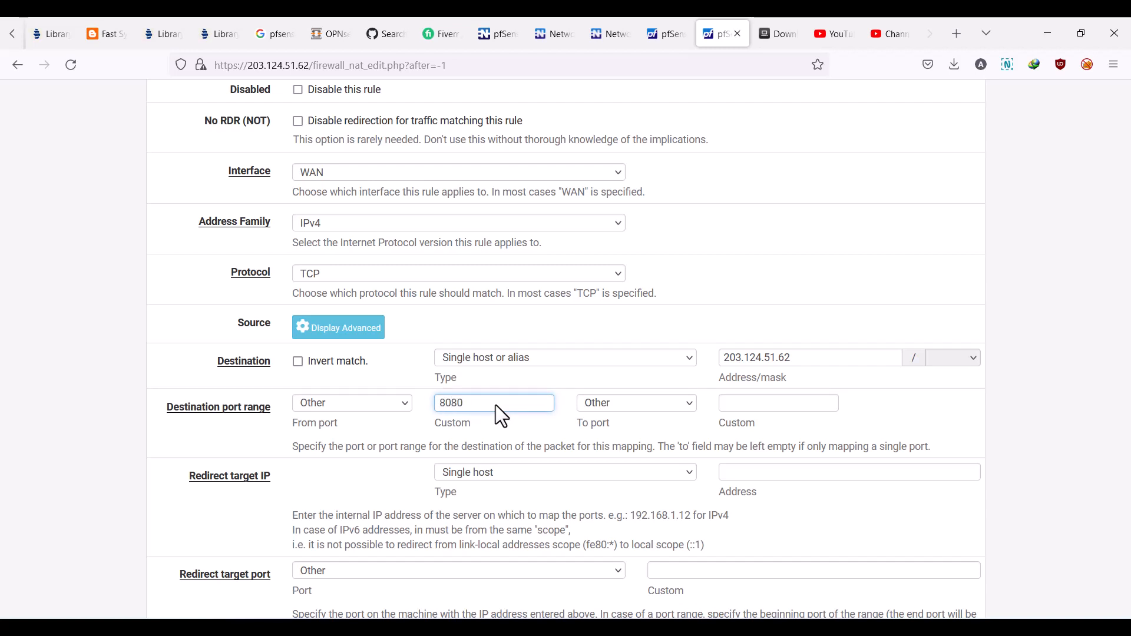
key(shift+Left)
key(shift+Left)
key(shift+Left)
key(ctrl+c)
click(790, 403)
key(ctrl+v)
Set the redirect target IP to 192.168.1.2 and the custom redirect target port to 80
click(756, 475)
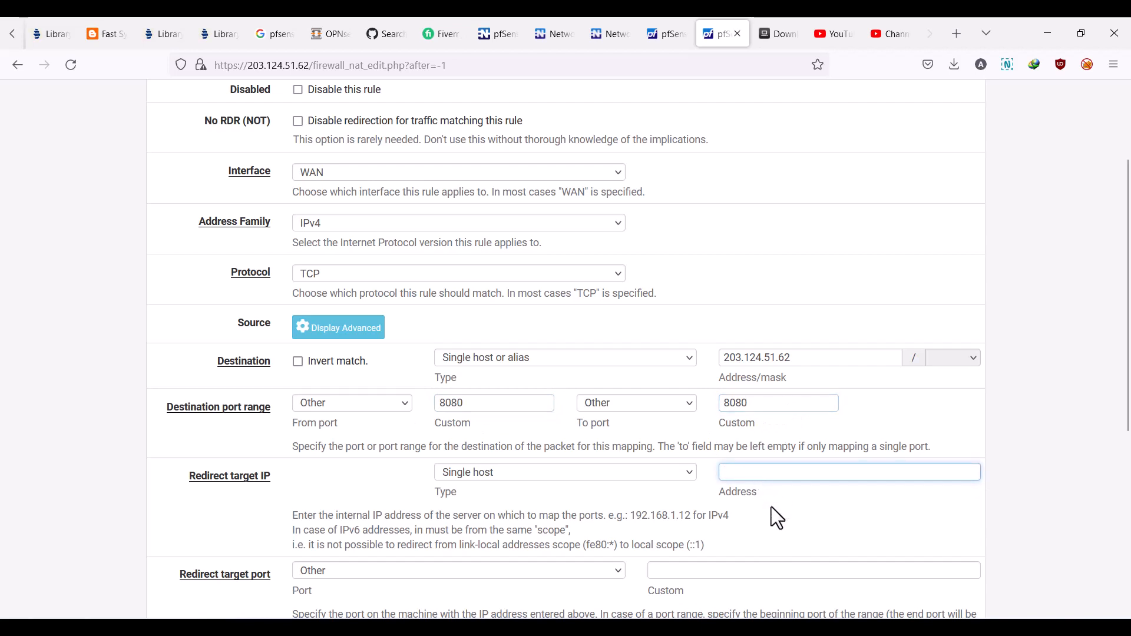
text(192.168.1.2)
scroll(767, 475, down, 3)
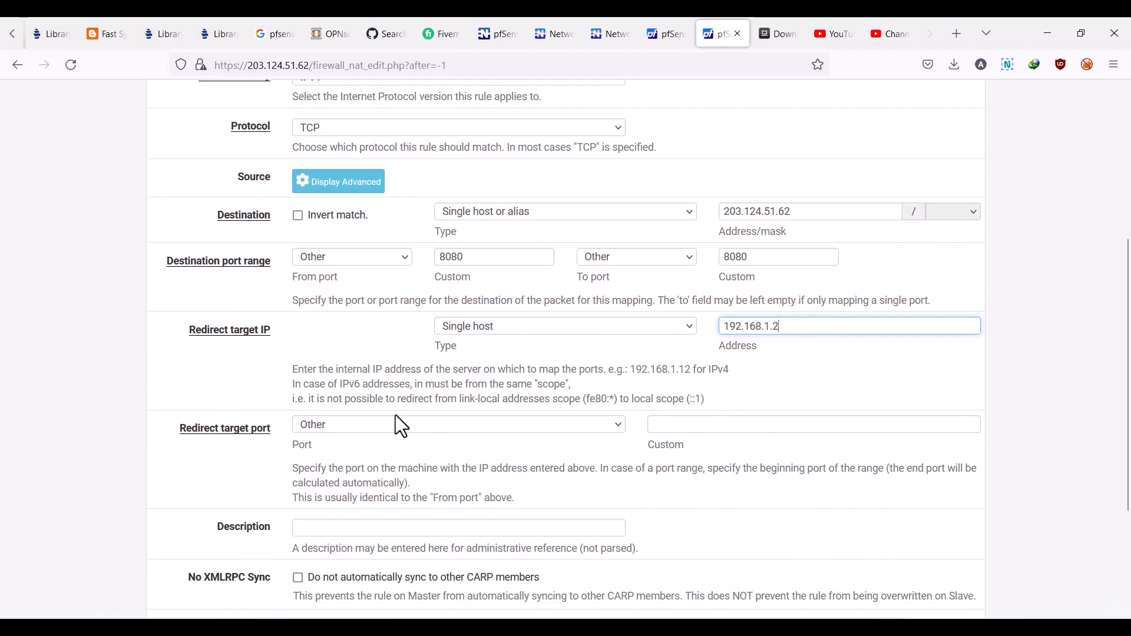
click(691, 430)
text(80)
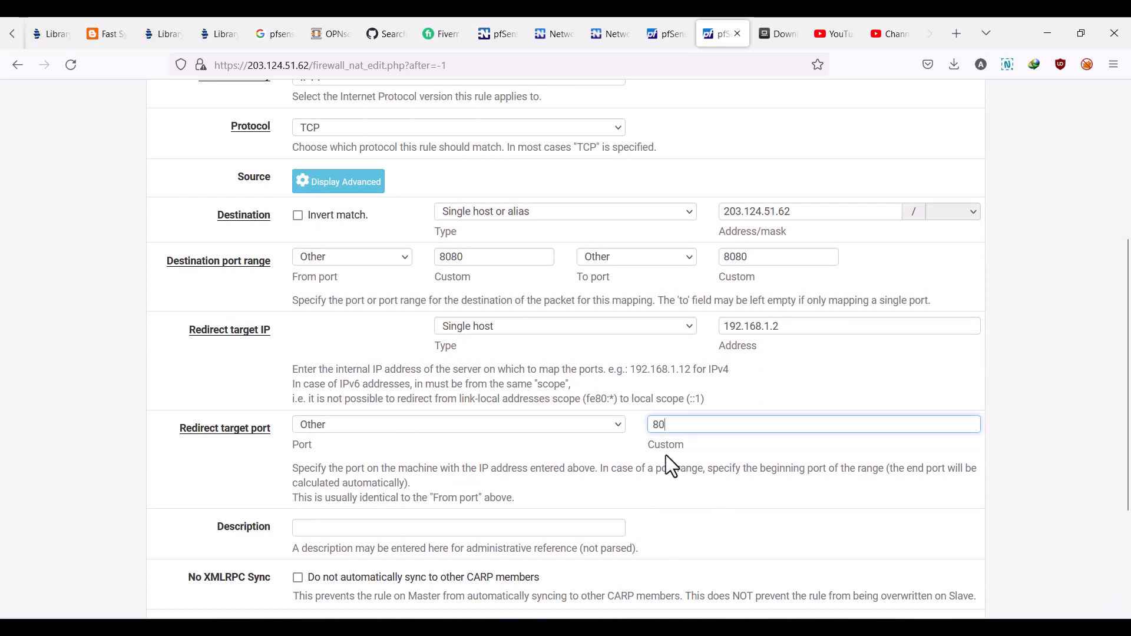
drag(817, 216, 746, 208)
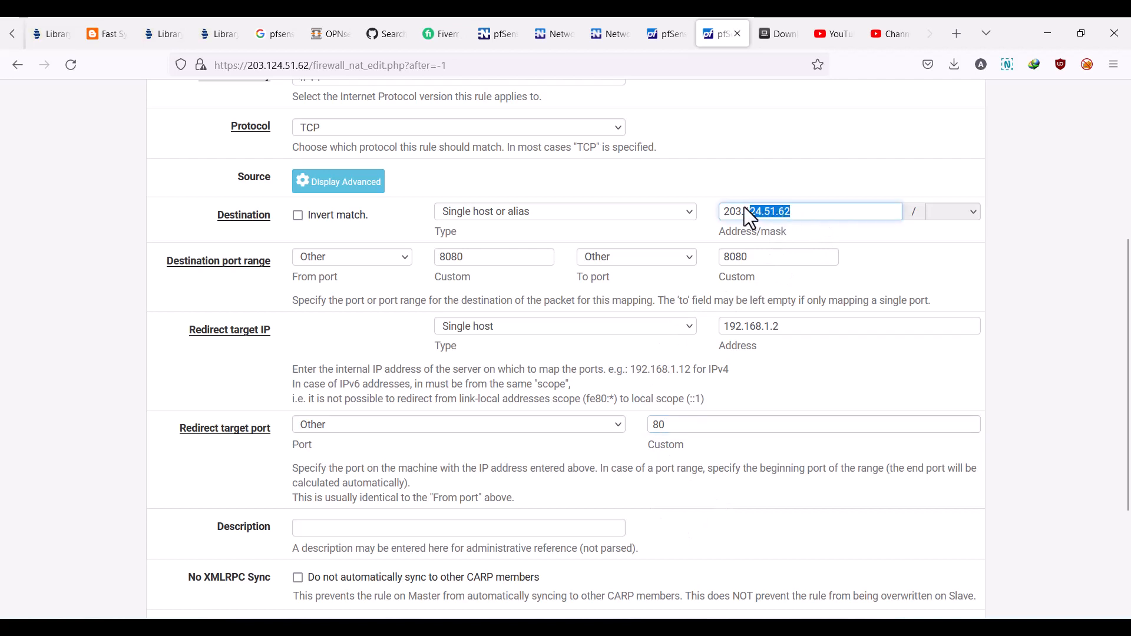
double_click(759, 258)
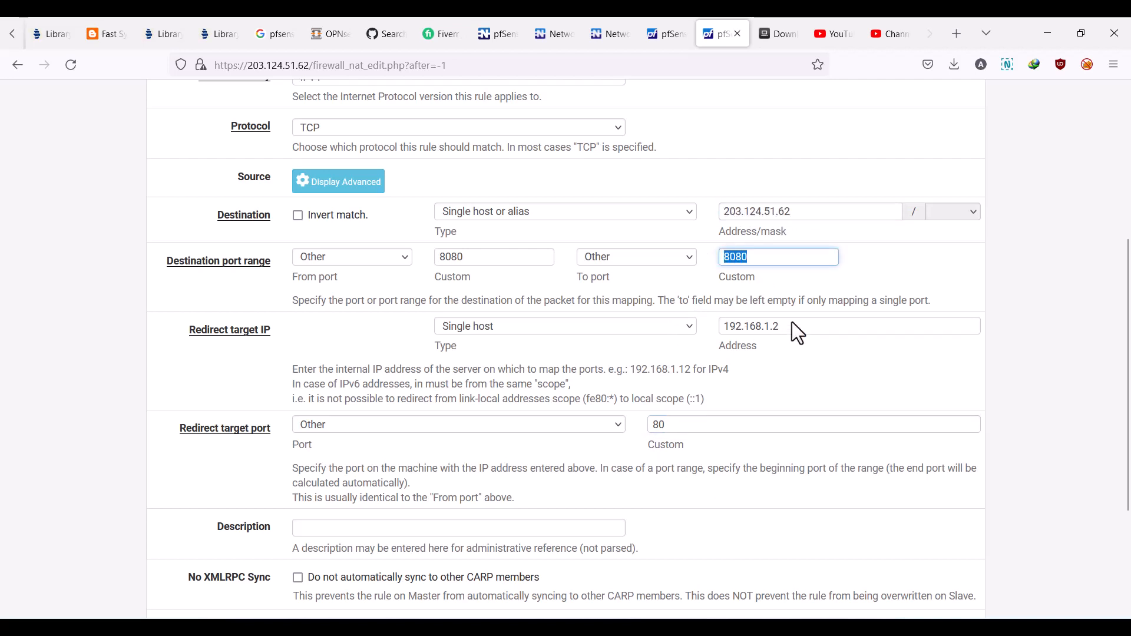
drag(791, 324, 750, 323)
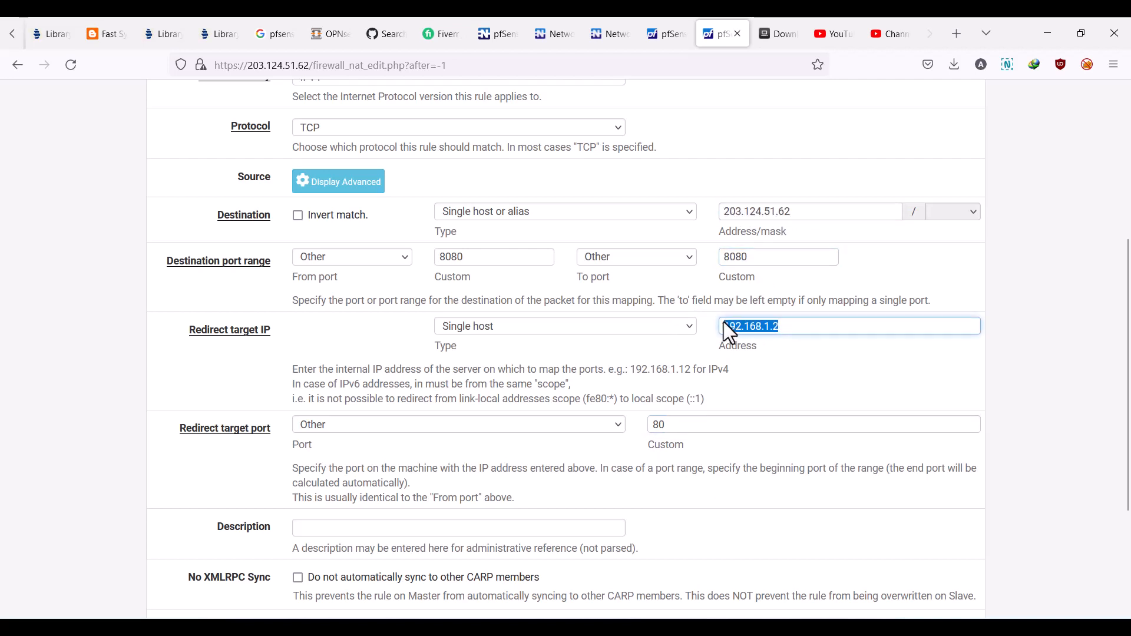
drag(795, 326, 710, 348)
double_click(667, 420)
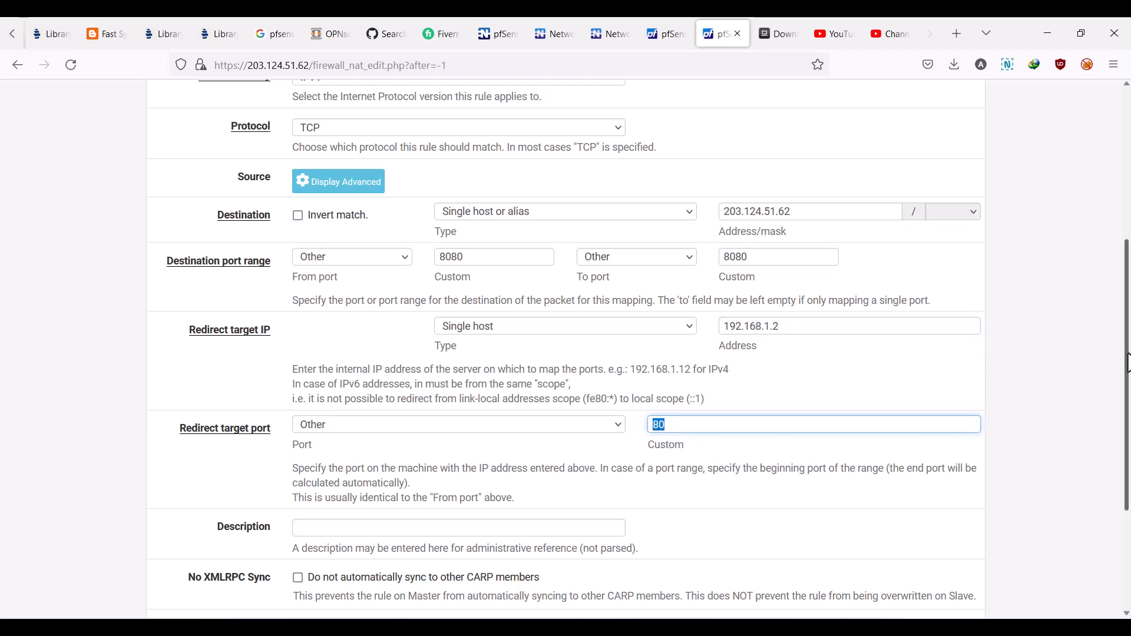
Keep the filter rule association as Add associated filter rule, then save the port forward and apply the changes
scroll(648, 460, down, 3)
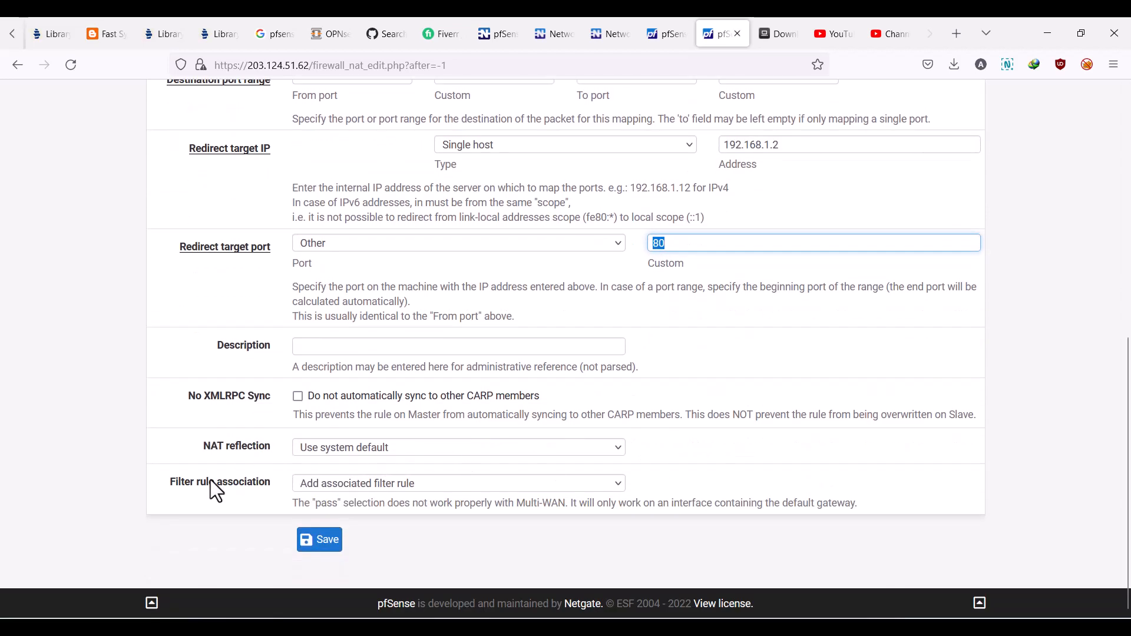
drag(173, 484, 258, 482)
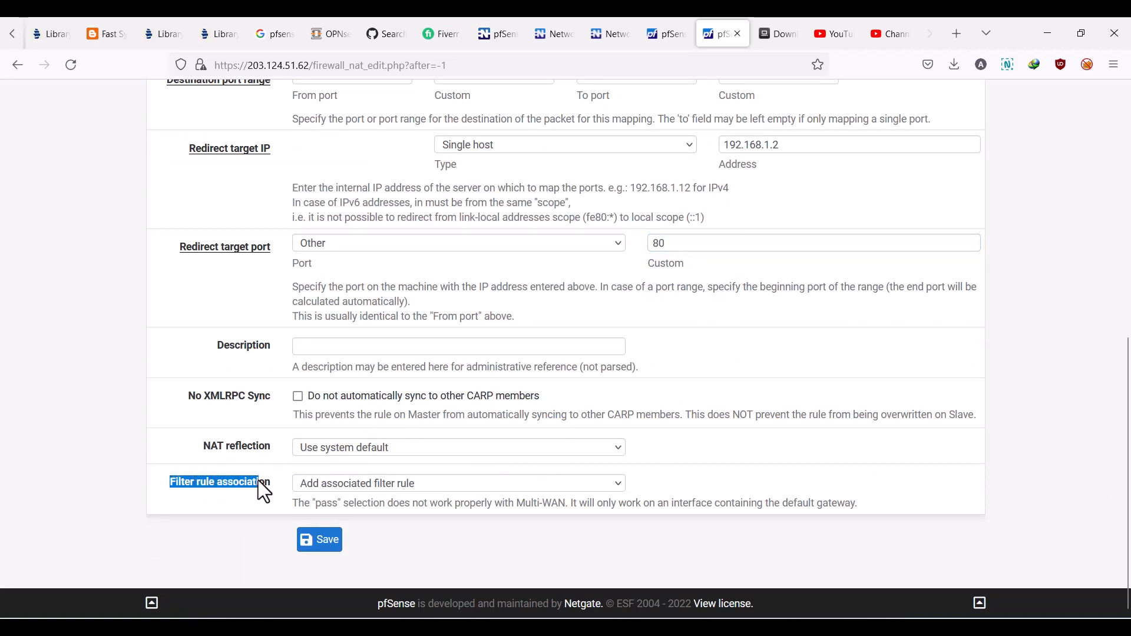
click(312, 487)
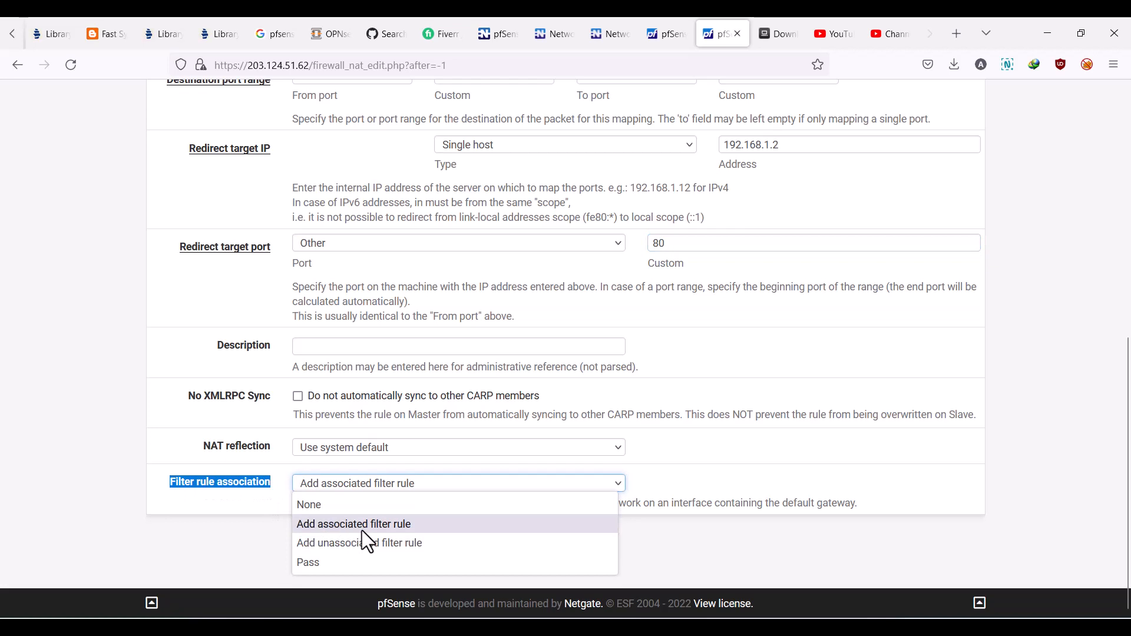
click(399, 525)
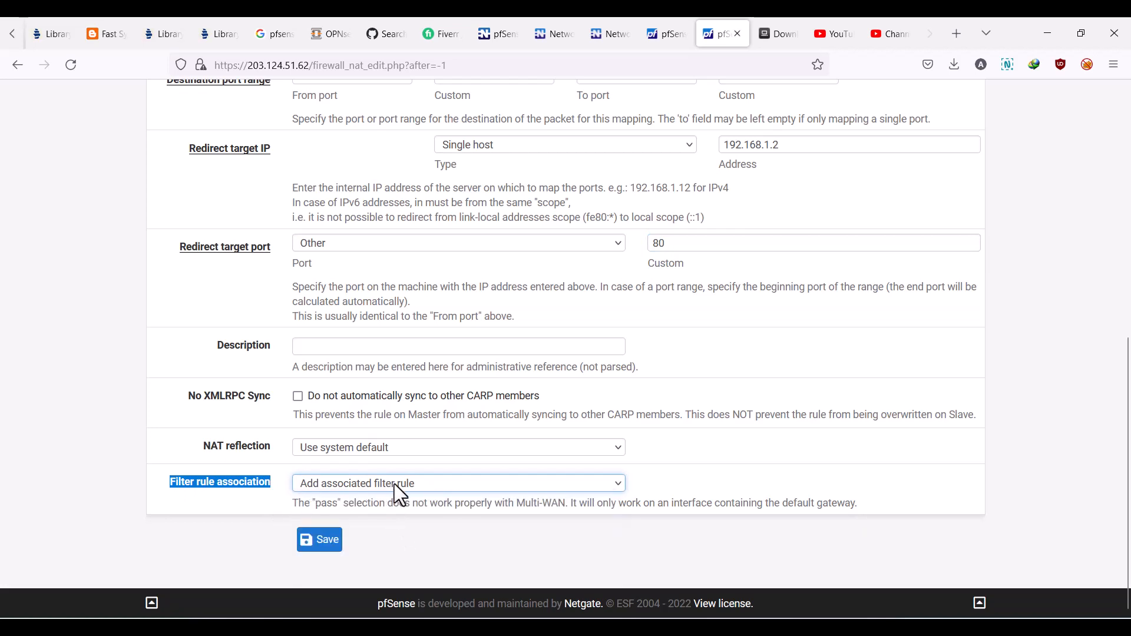
click(318, 548)
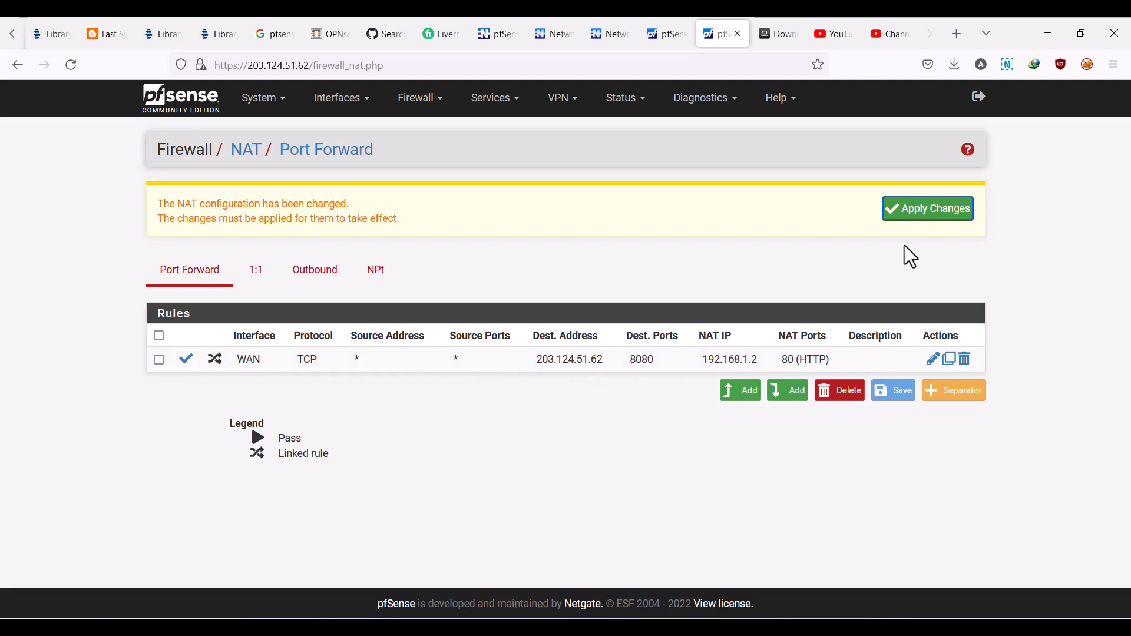
click(932, 216)
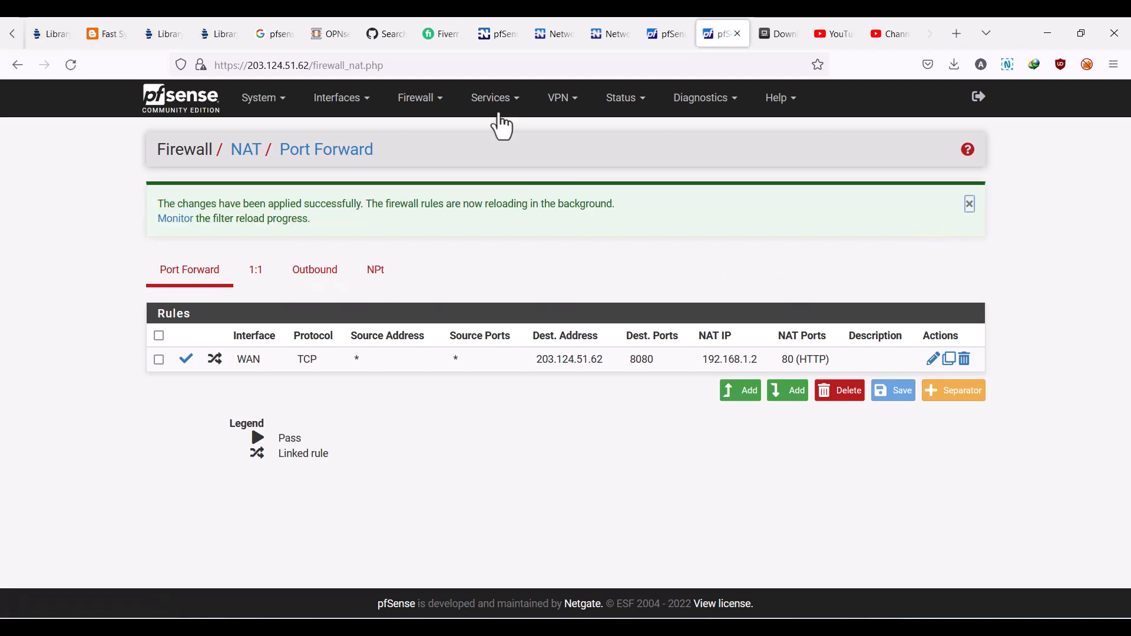
View the firewall's WAN rules to check for the rule linked to the port forward
click(430, 109)
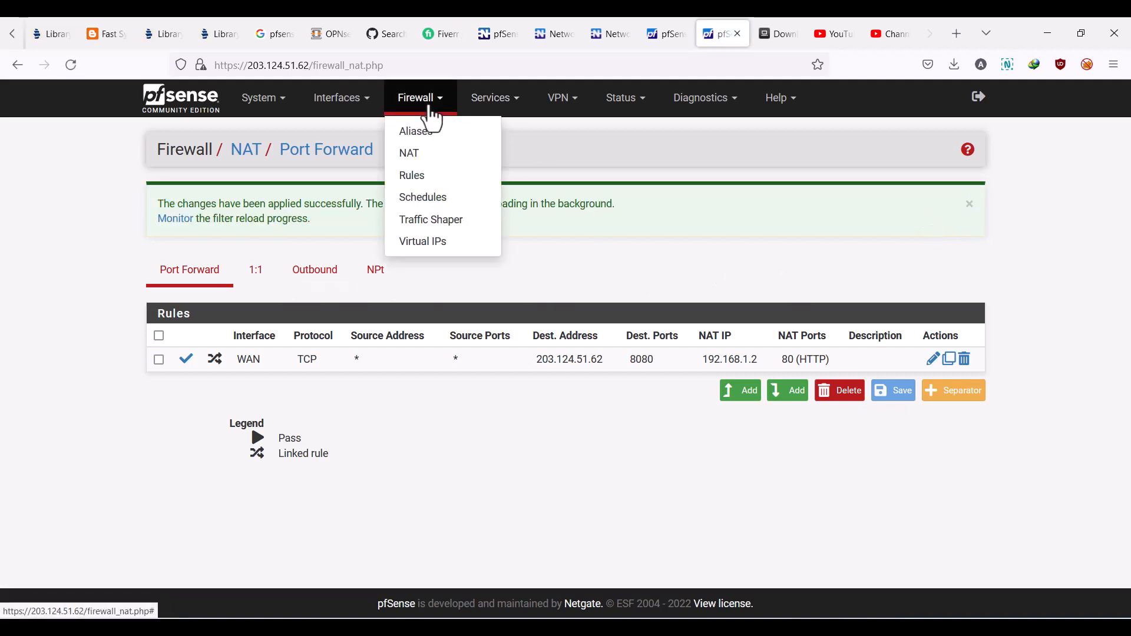
click(422, 177)
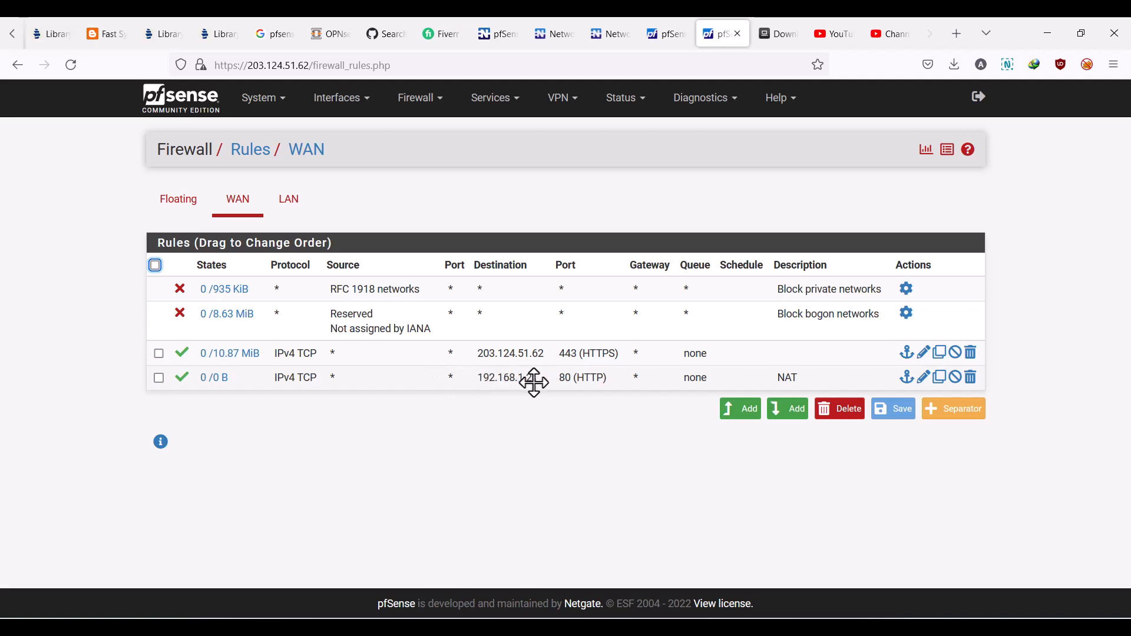
Load 203.124.51.62:8080 in a new browser tab to test the port forward
click(309, 66)
double_click(265, 67)
key(ctrl+c)
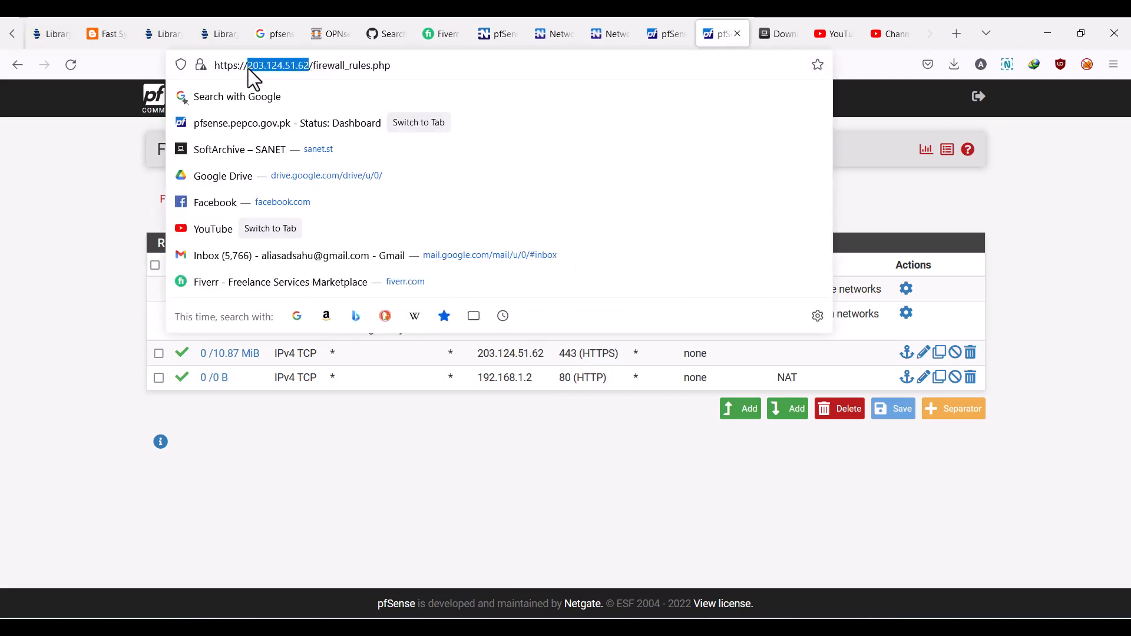
click(958, 34)
key(ctrl+v)
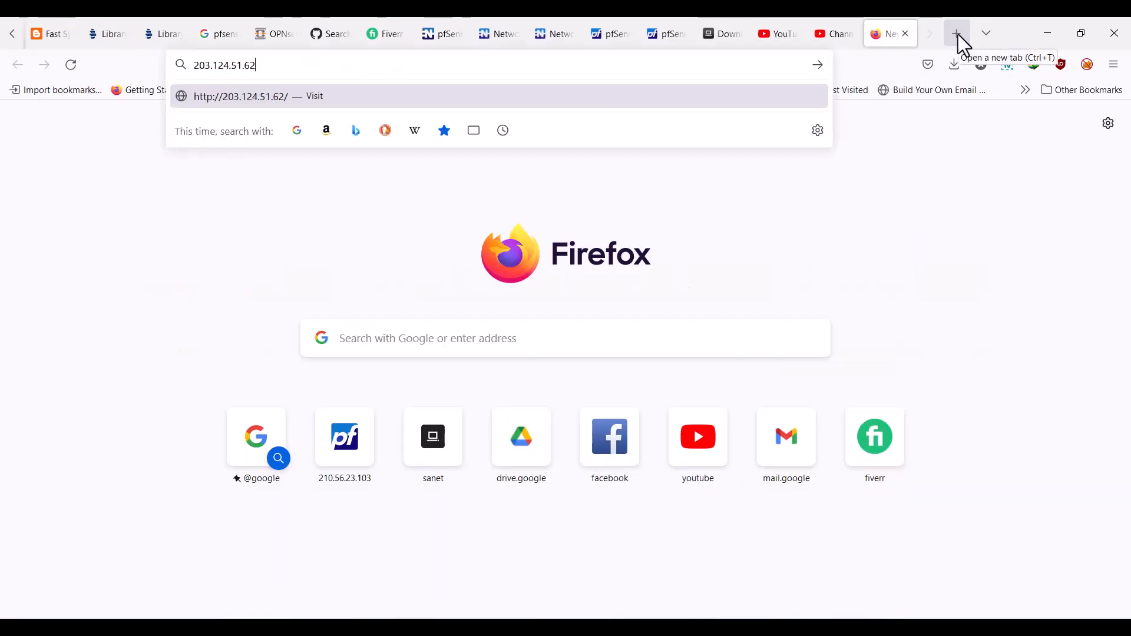
text(:)
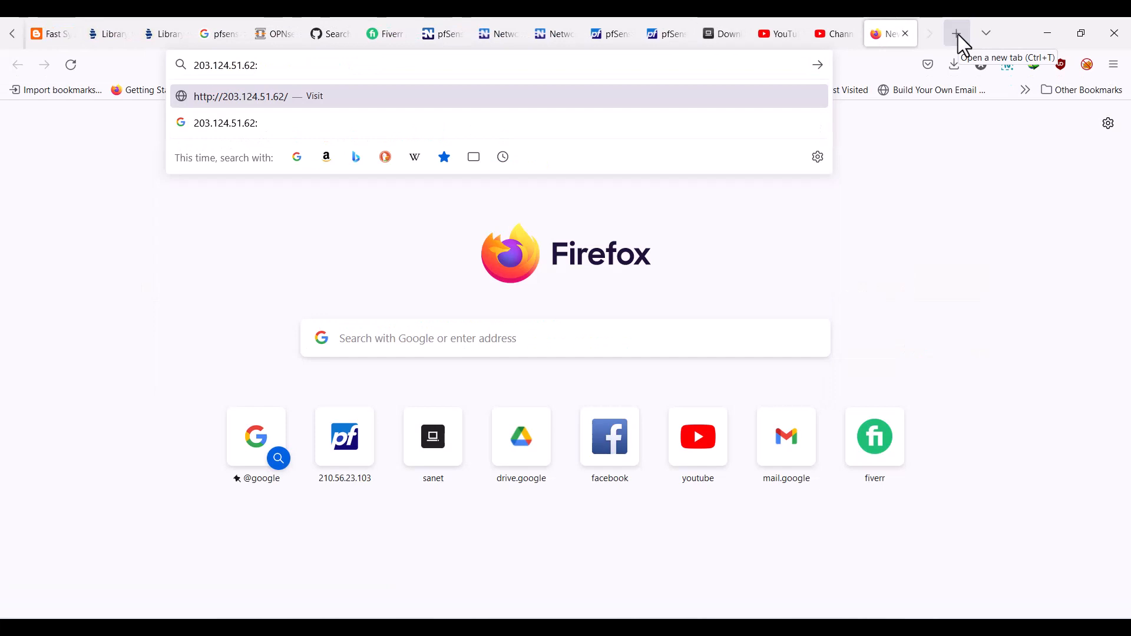
text(8080)
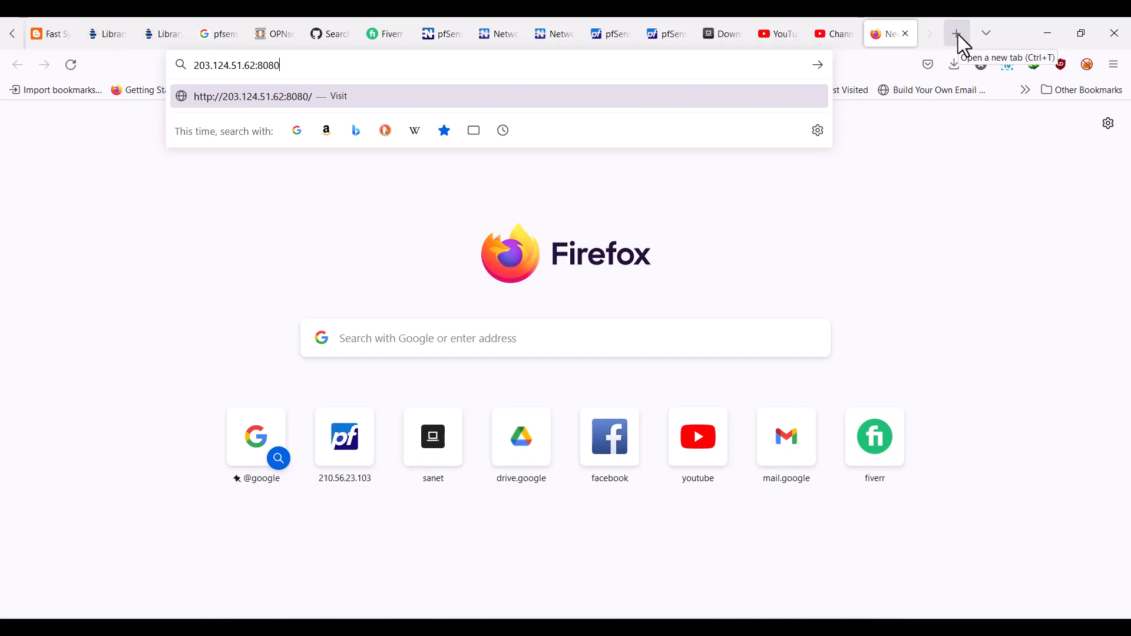
key(Return)
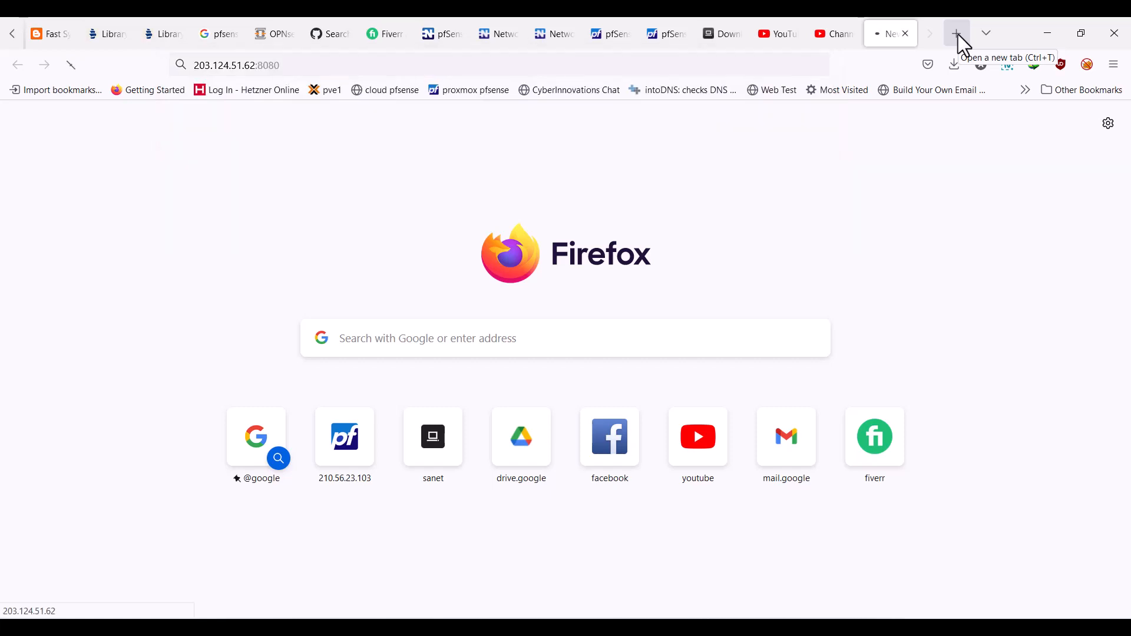